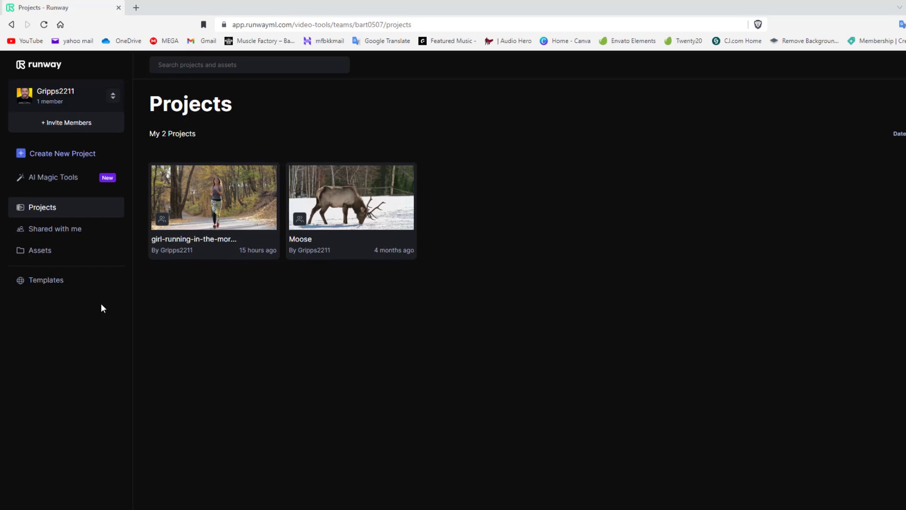
Go to Runway's AI Magic Tools gallery from the left sidebar
click(63, 180)
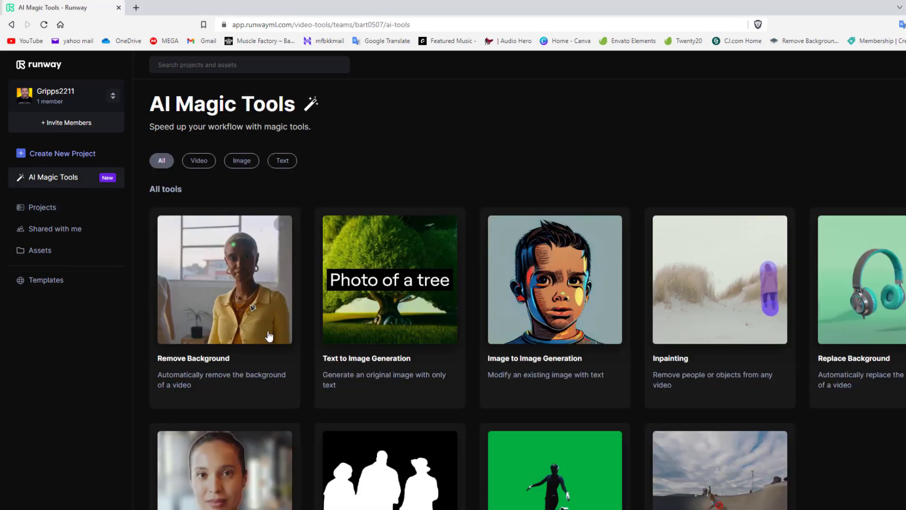
scroll(352, 168, down, 1)
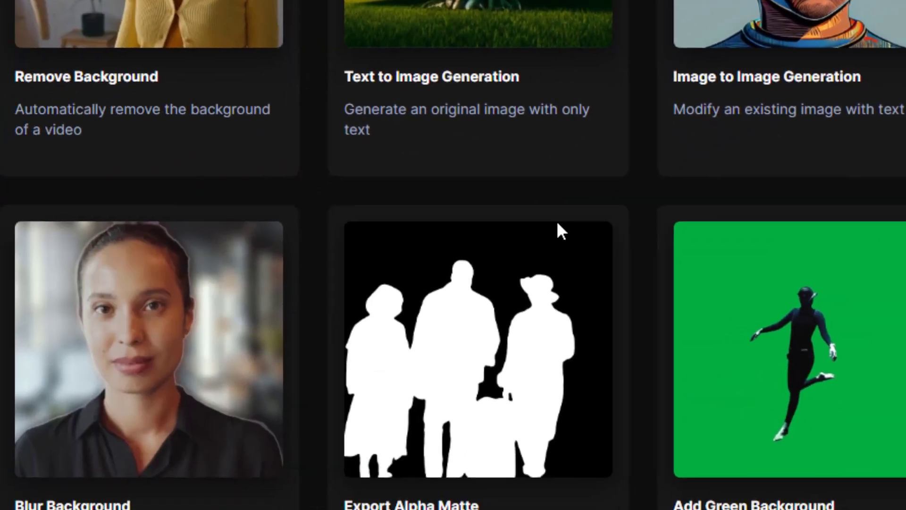
scroll(61, 361, down, 2)
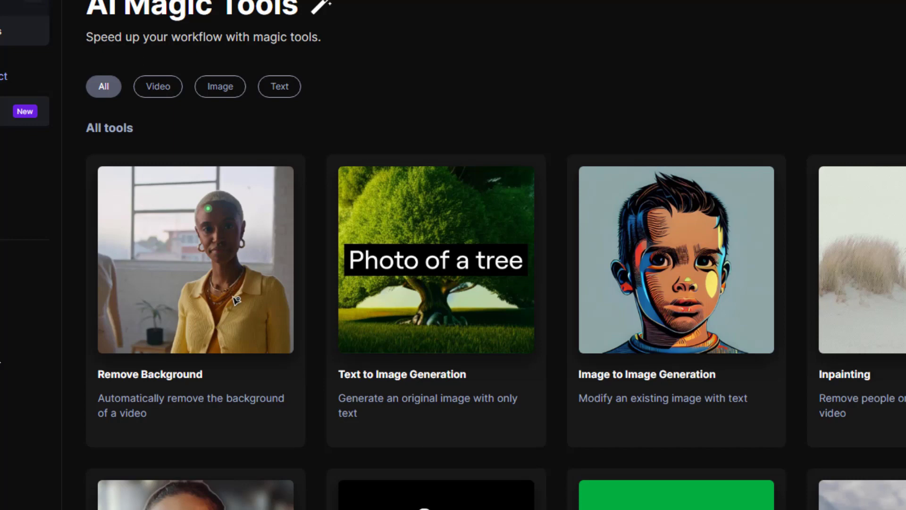
click(420, 307)
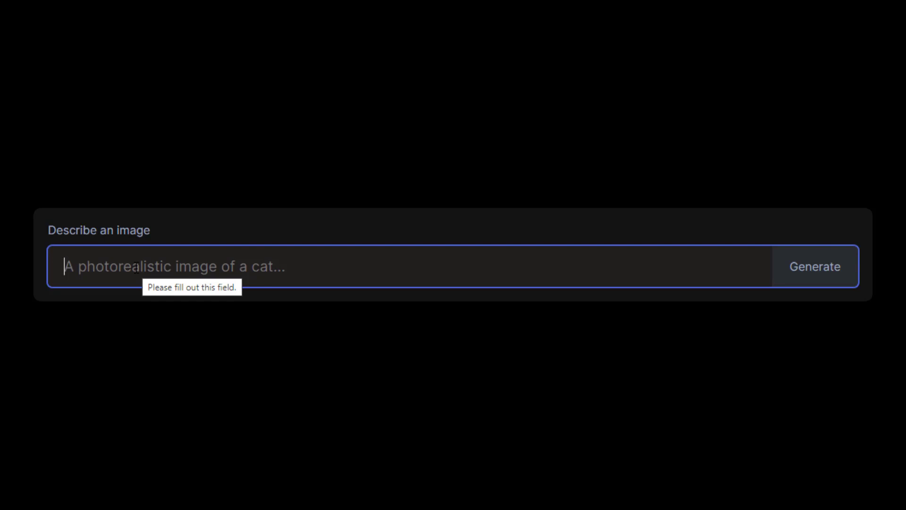
Generate an image from the prompt 'a dragon mythical creature'
text(a dragon mythical creature)
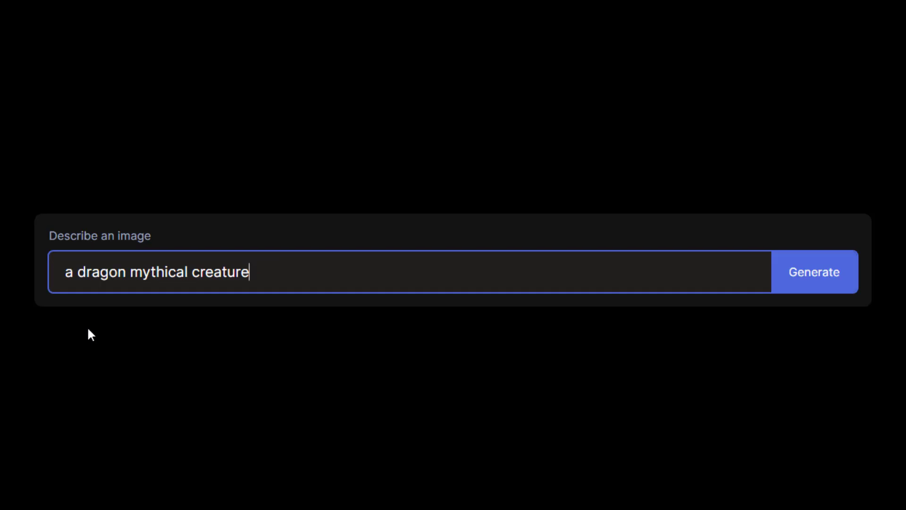
click(806, 284)
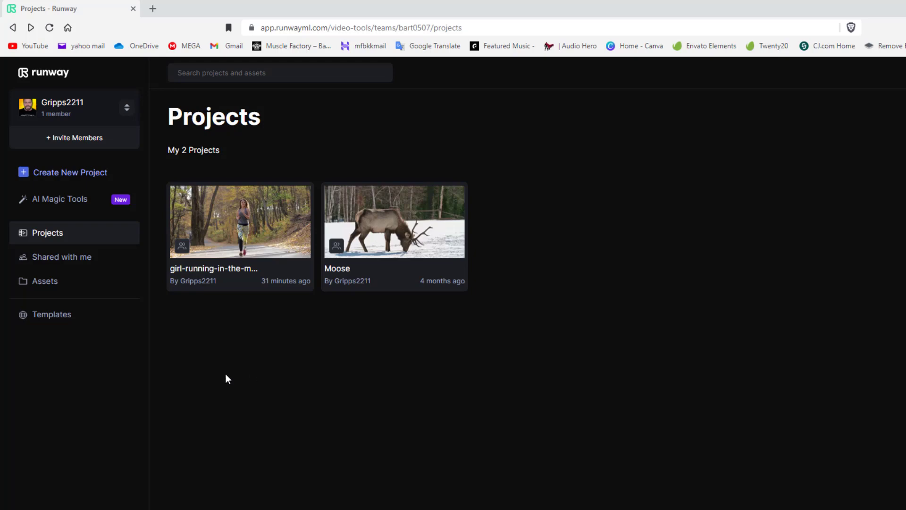
From Assets, create a new untitled project starting from the Green Screen magic tool
click(52, 284)
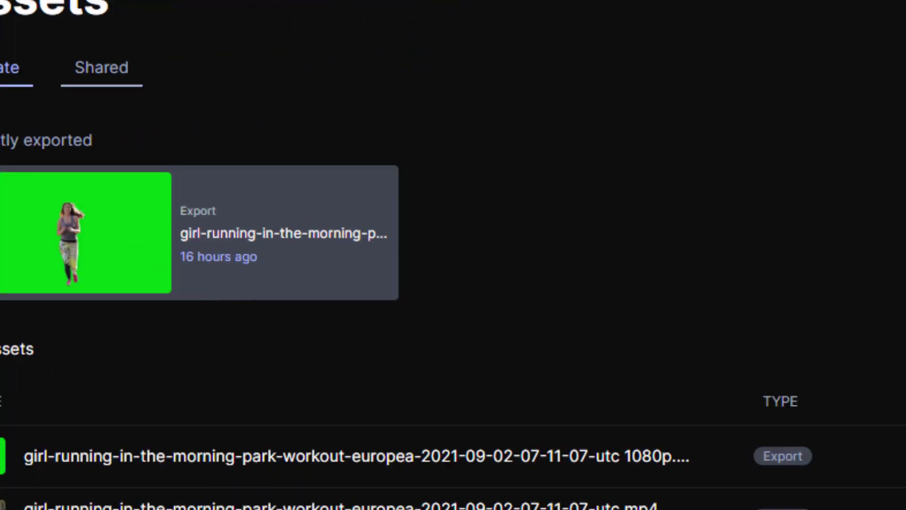
click(843, 137)
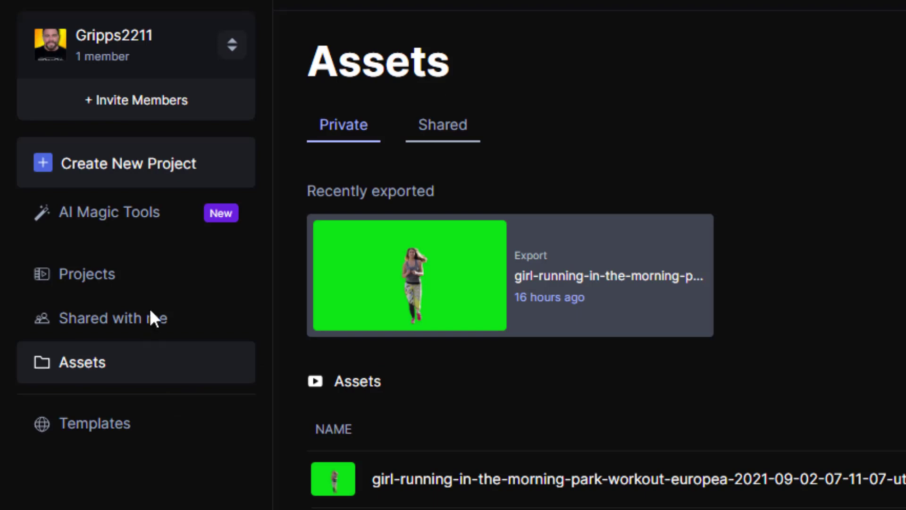
click(129, 164)
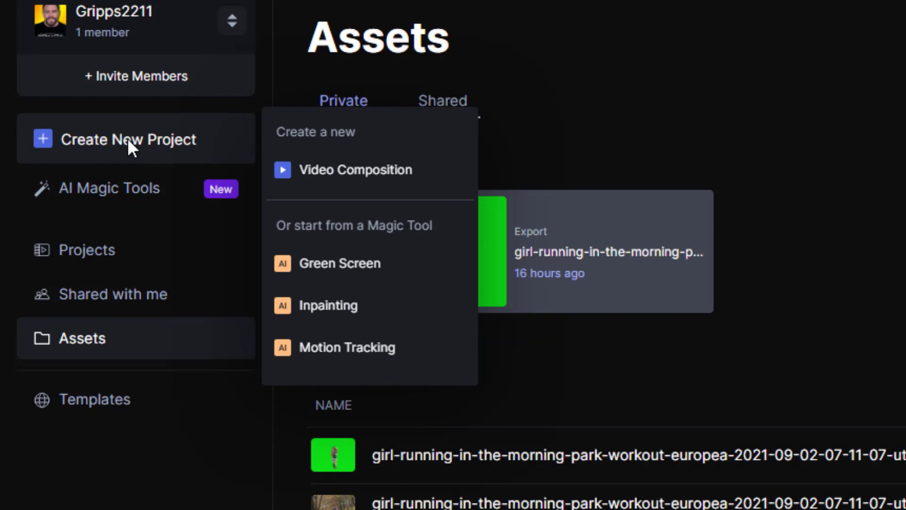
click(344, 265)
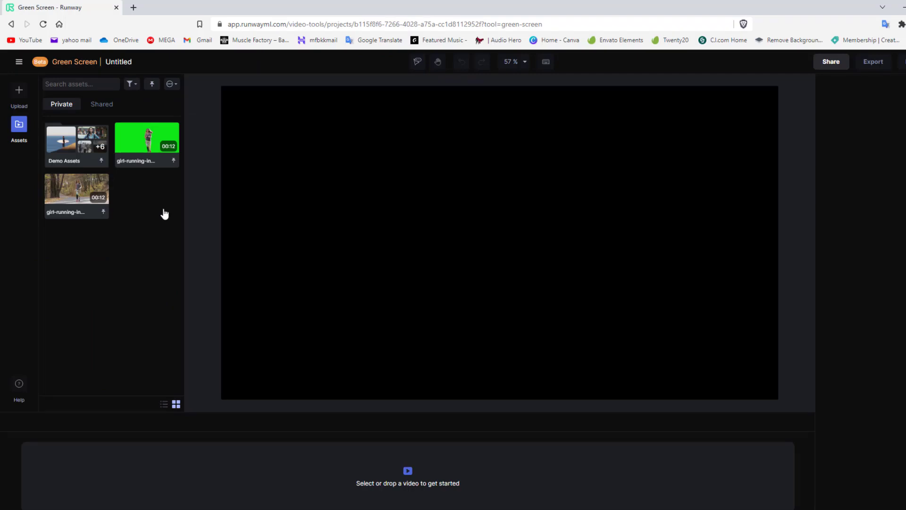
Load the running-girl clip and mask her leggings, right leg, tank top, waistband and face
drag(71, 198, 115, 469)
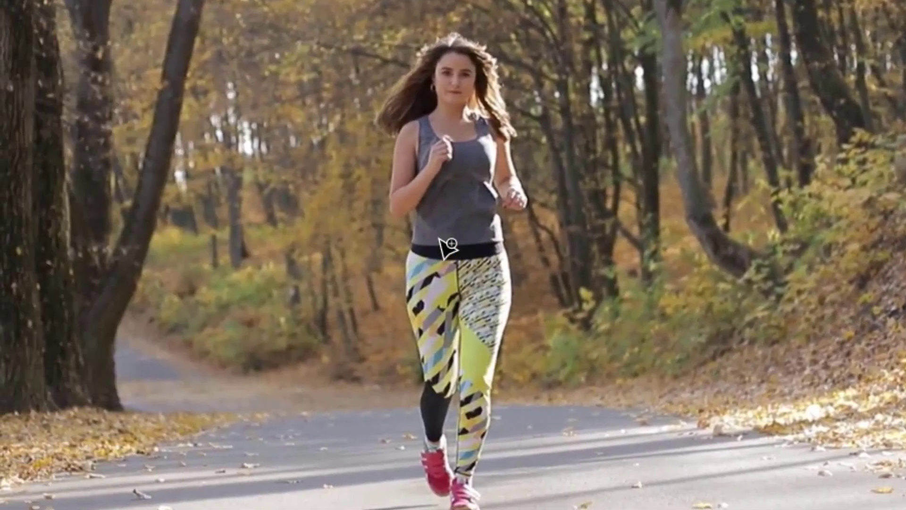
click(436, 328)
click(493, 323)
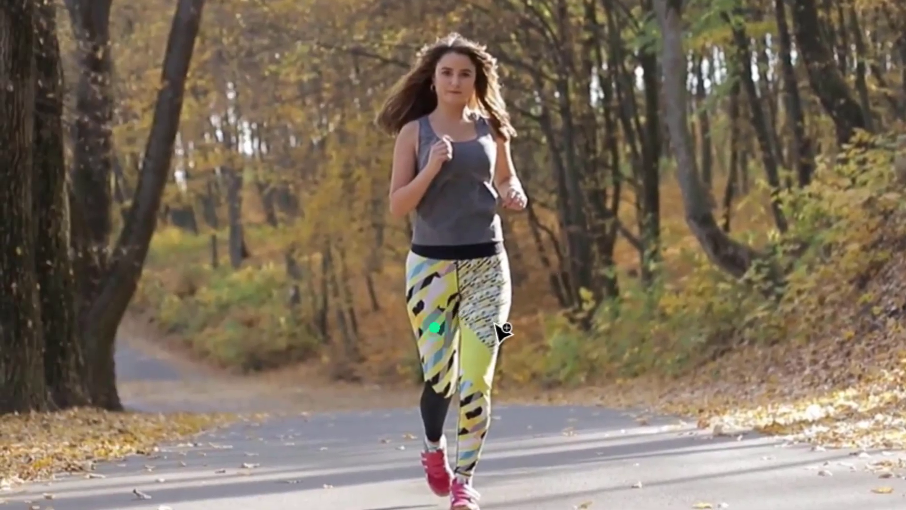
click(473, 157)
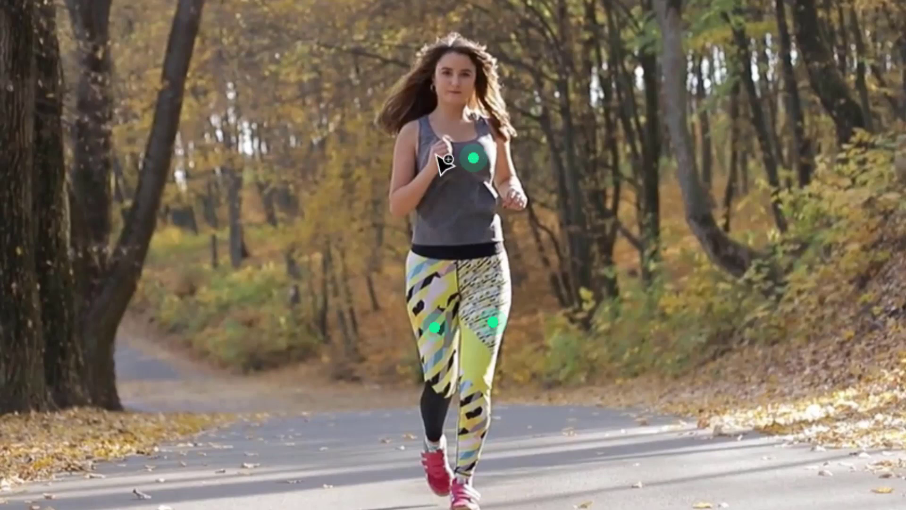
click(419, 146)
click(438, 243)
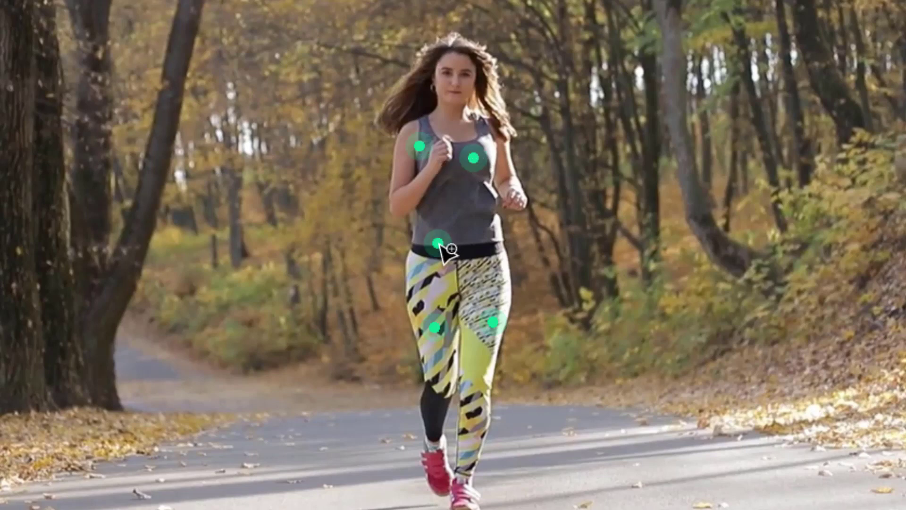
click(453, 70)
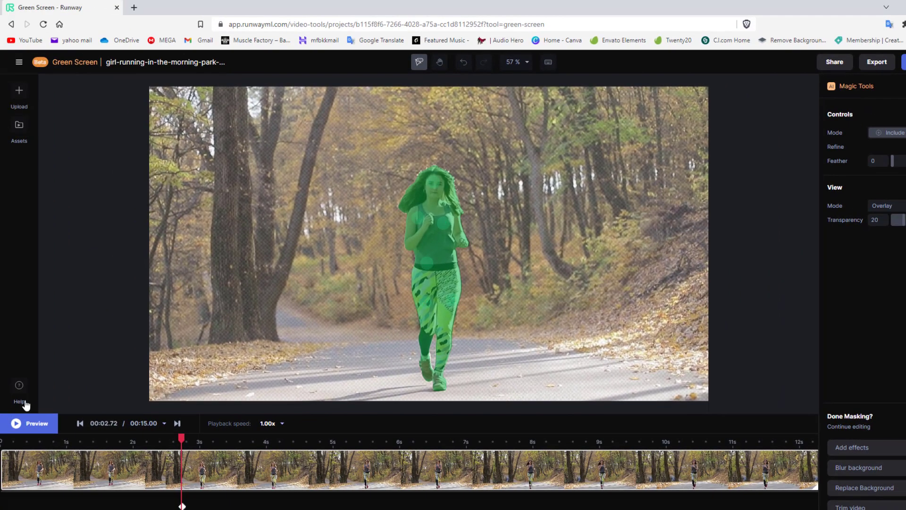
Play the masked clip, pausing at 00:10.88, then resume playback
click(31, 423)
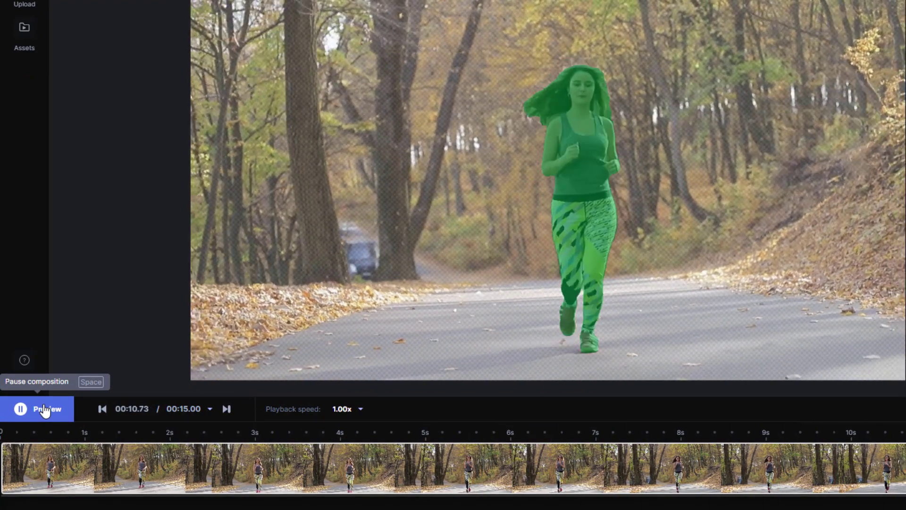
click(45, 409)
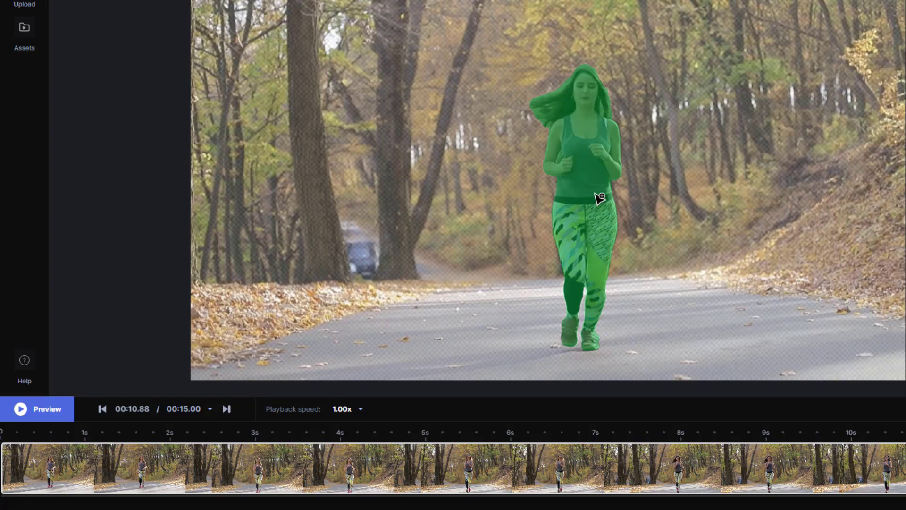
click(52, 410)
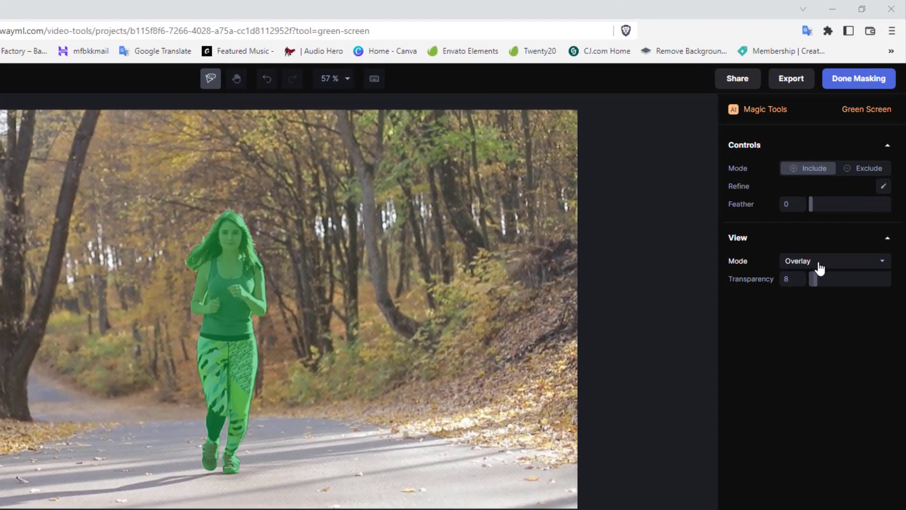
Switch View Mode to Preview (runner on green), then to Alpha Channel
click(819, 263)
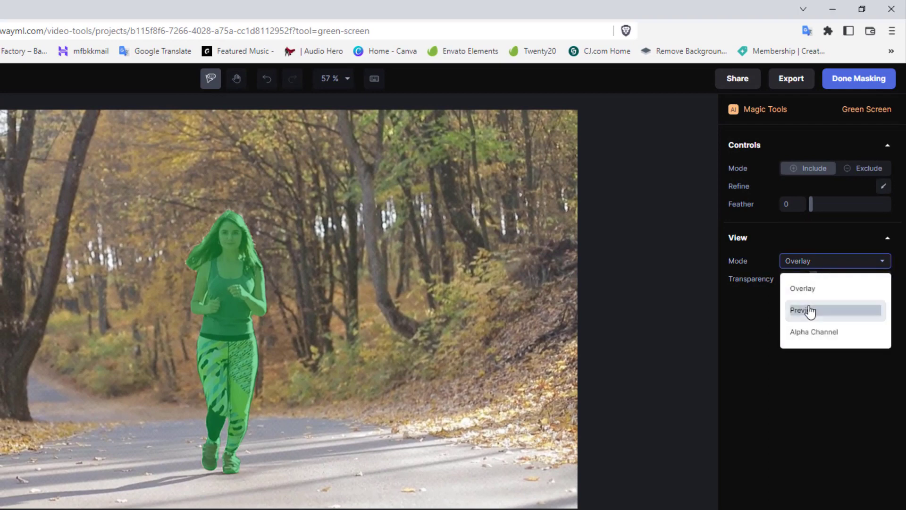
click(811, 311)
click(830, 263)
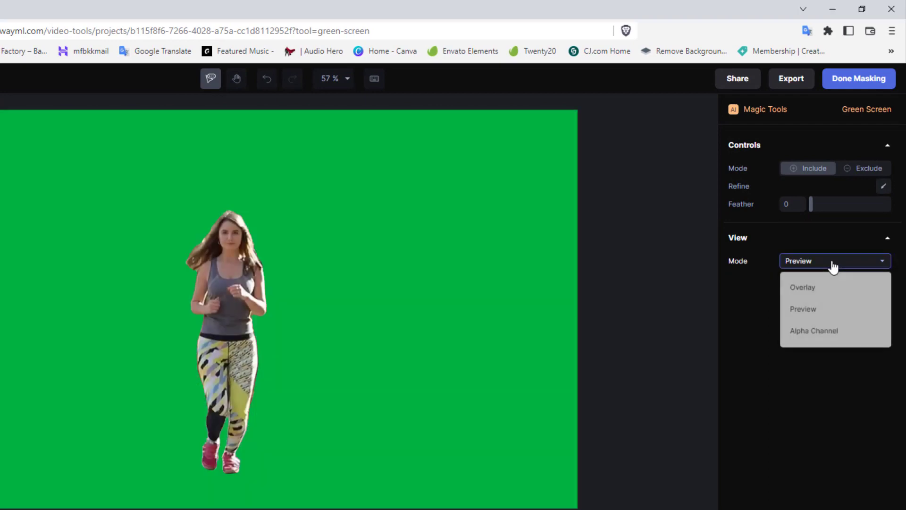
click(825, 336)
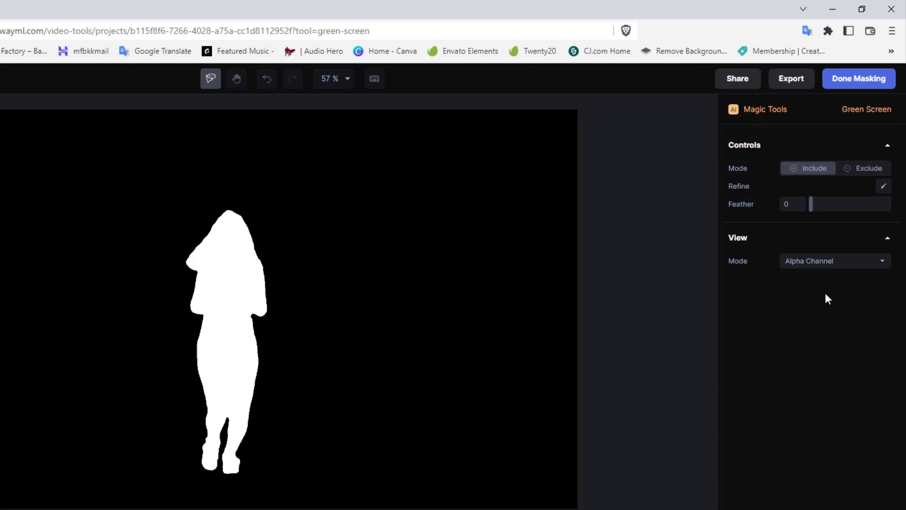
Set View Mode to Overlay with Transparency 8, and finish masking
click(824, 263)
click(812, 291)
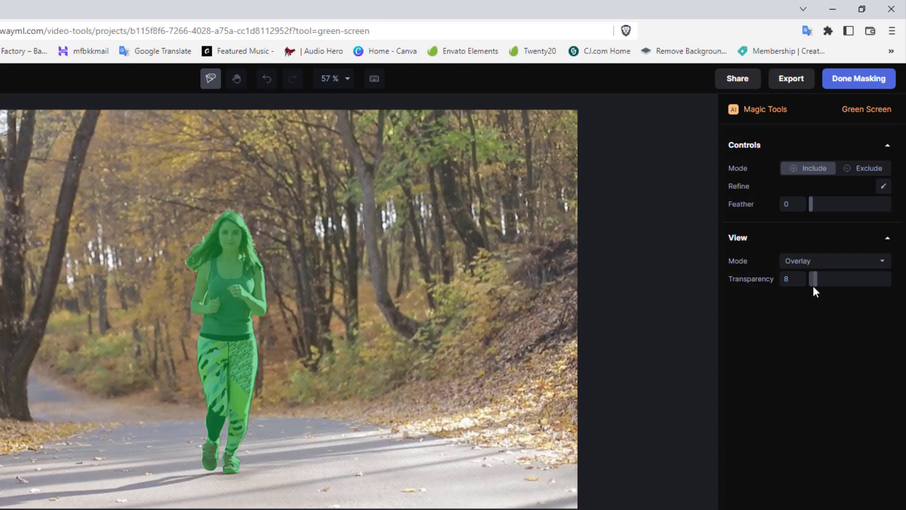
drag(813, 284, 890, 285)
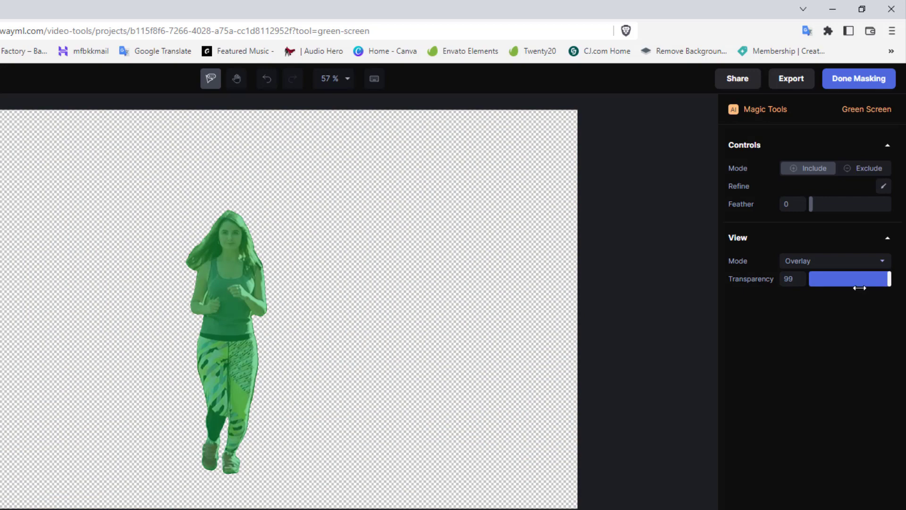
drag(857, 283, 819, 292)
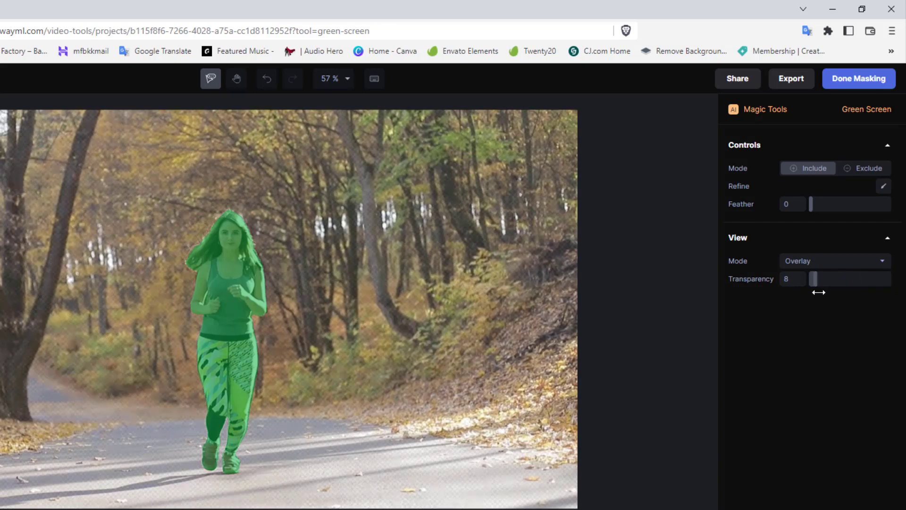
click(859, 79)
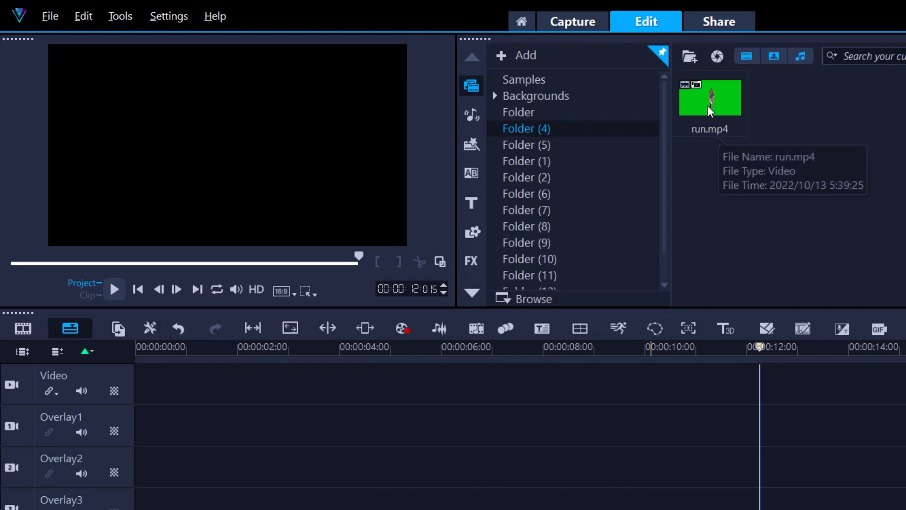
Place run.mp4 at the start of Overlay1 and Samples' BG-B02.jpg on the Video track
drag(707, 106, 230, 421)
drag(329, 437, 245, 427)
click(526, 79)
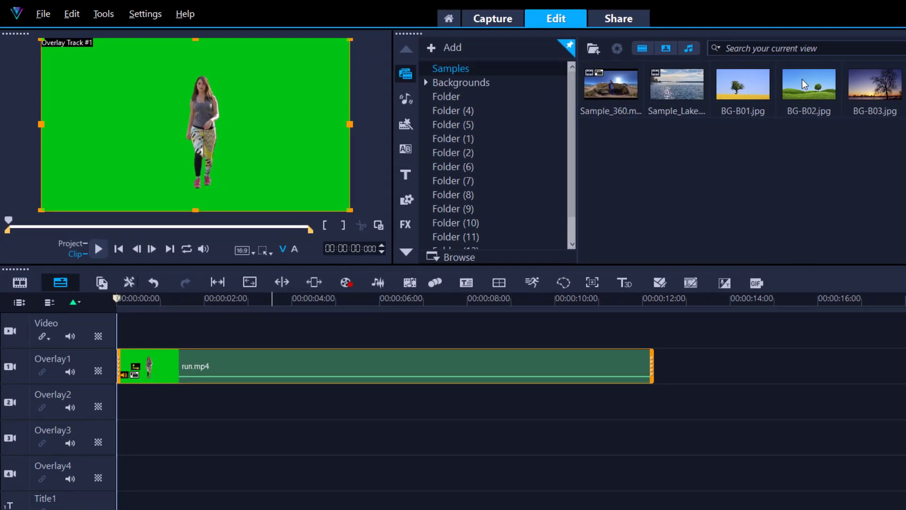
drag(814, 85, 652, 326)
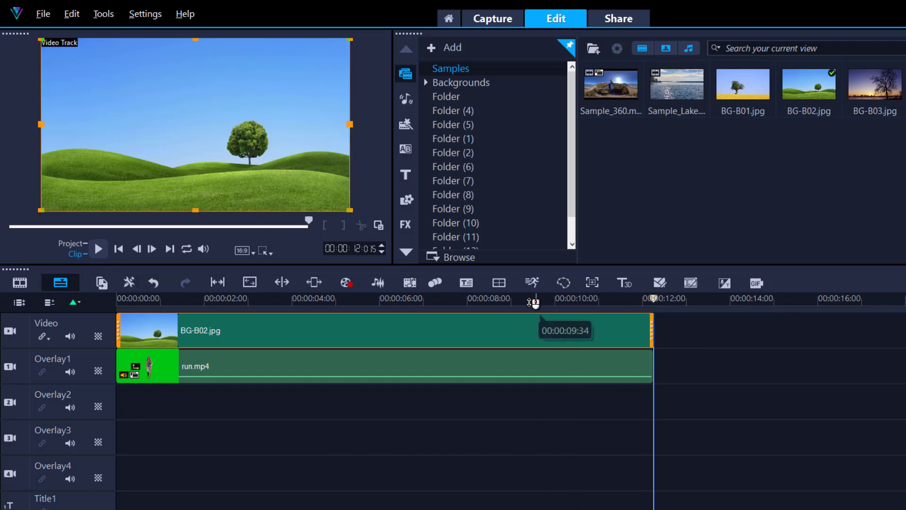
click(475, 298)
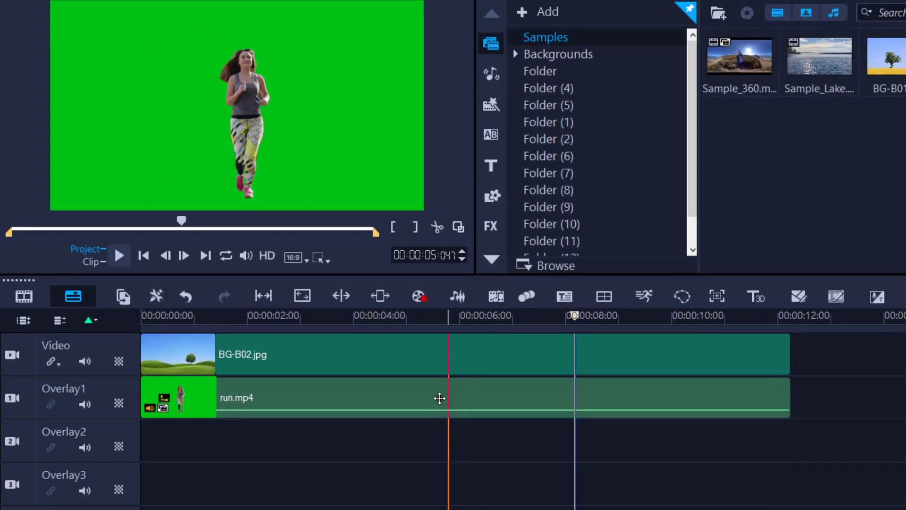
Enable Chroma Key on the run.mp4 overlay clip
click(438, 398)
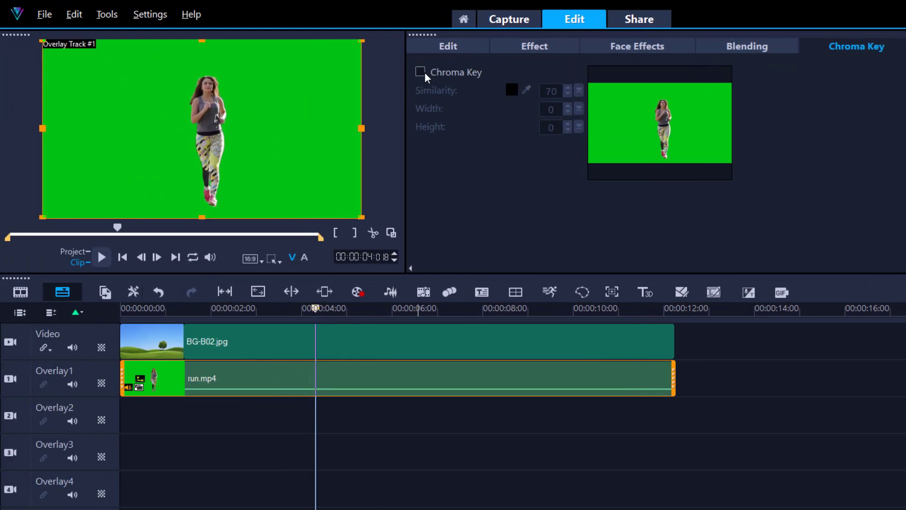
click(421, 72)
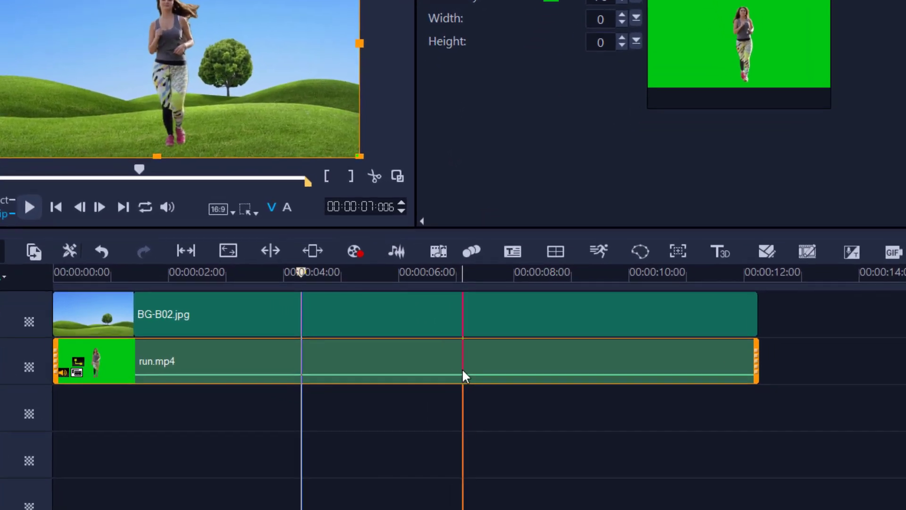
Customize run.mp4's motion so its final keyframe sits lower at Position Y -28
right_click(440, 385)
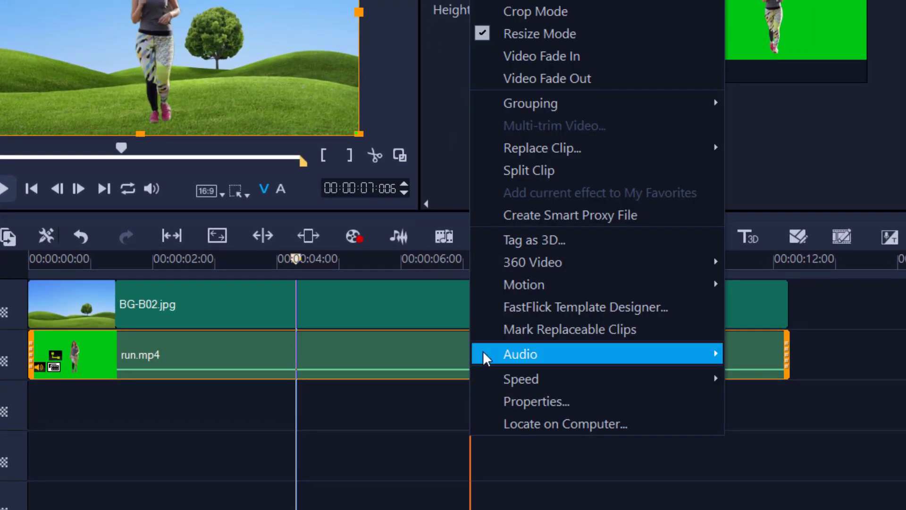
mouse_move(546, 287)
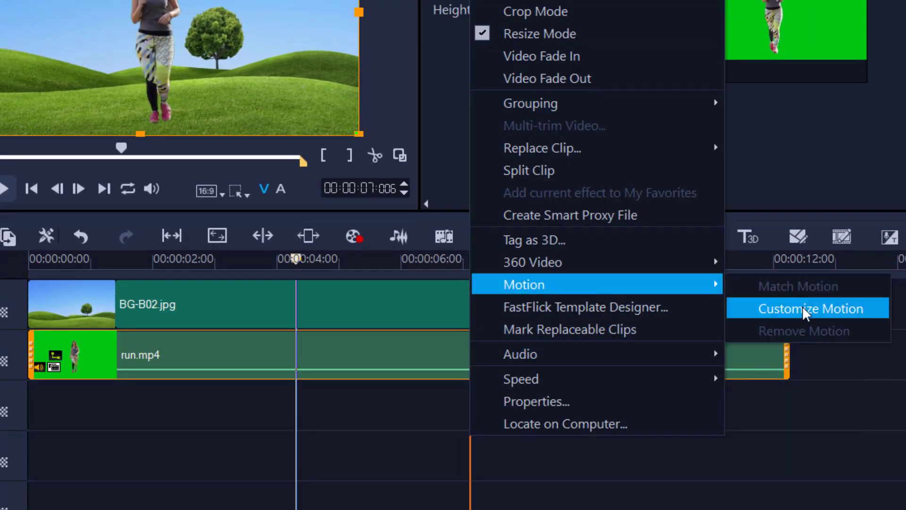
click(802, 307)
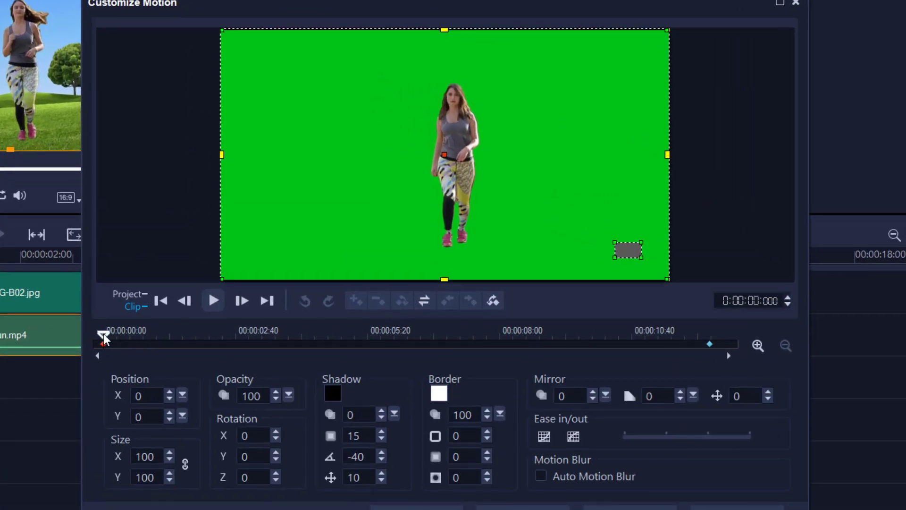
drag(104, 336, 706, 355)
click(709, 344)
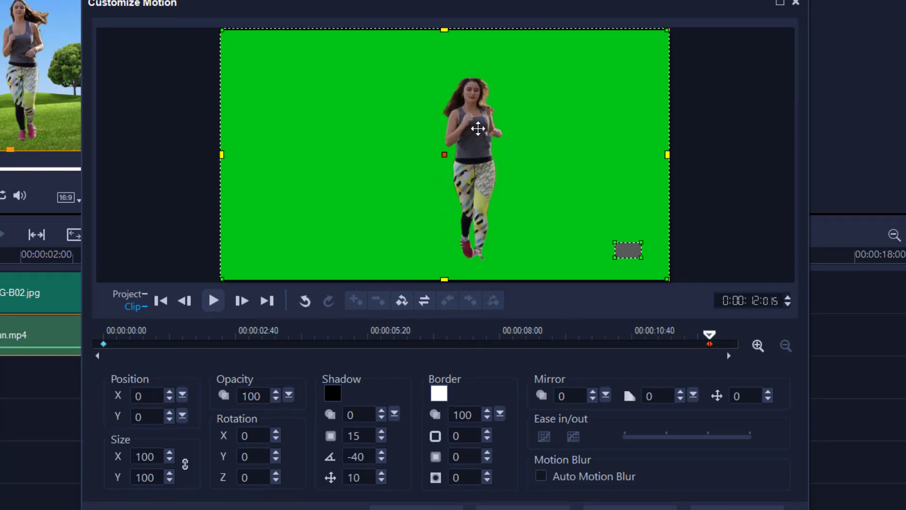
drag(478, 128, 478, 164)
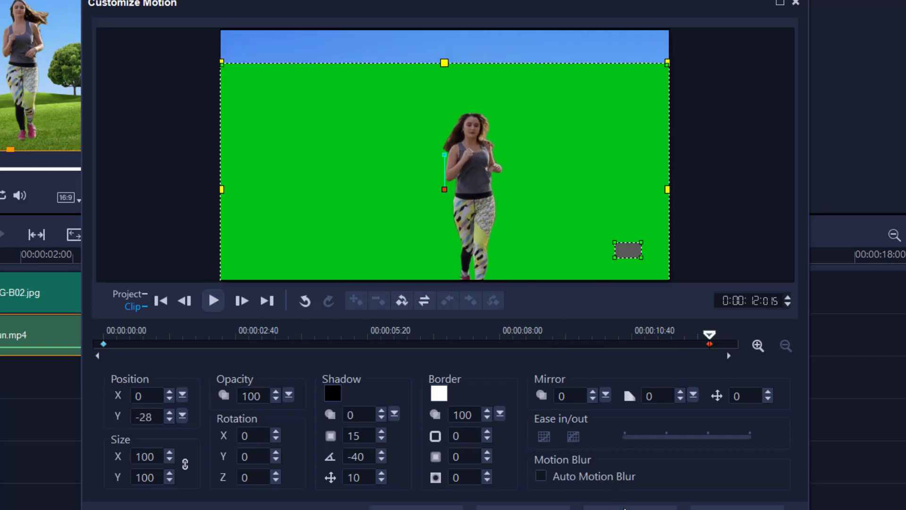
click(624, 507)
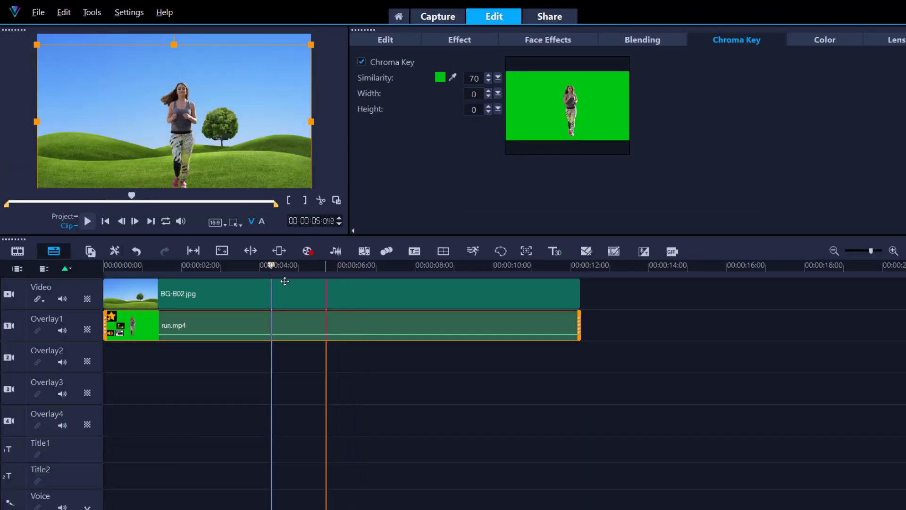
Play the composited video from the start of the timeline
drag(273, 265, 228, 264)
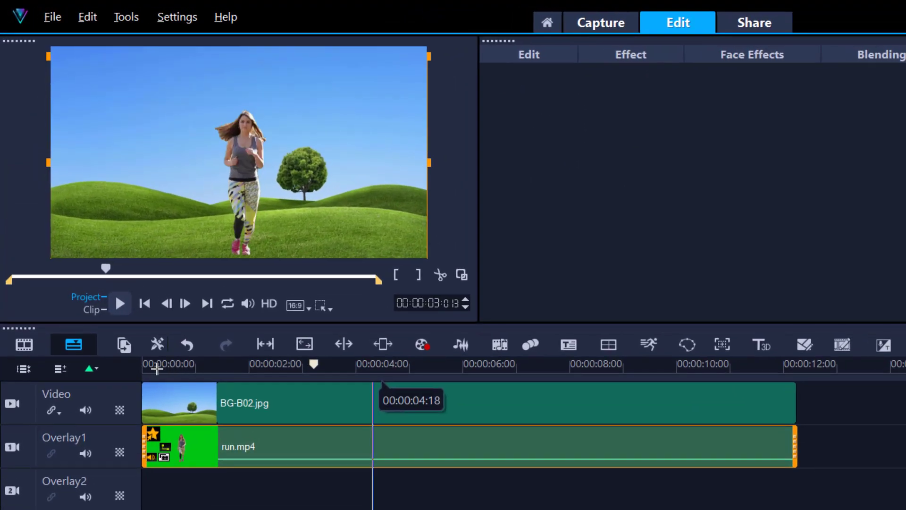
click(157, 369)
key(space)
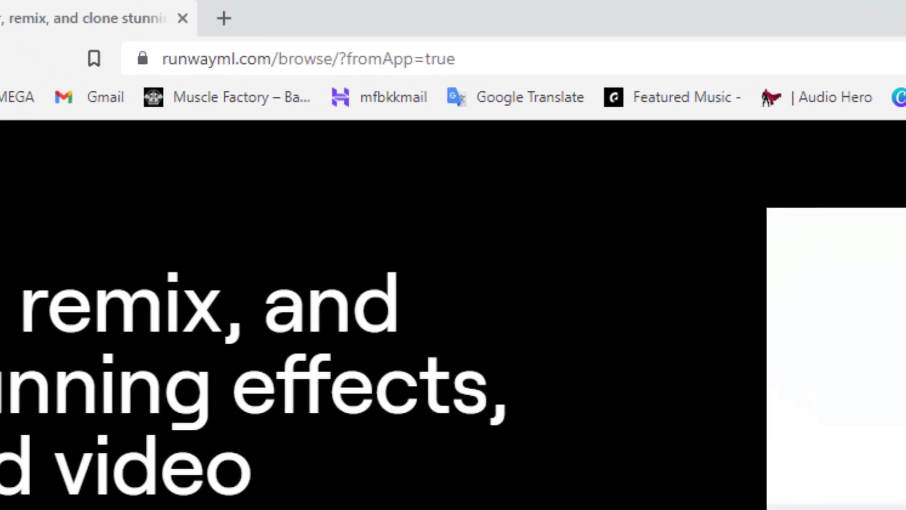
Scroll down to the Effects grid showing Gaussian Blur, Hatching, Halftone, Scan Lines and Gameboy
scroll(394, 261, down, 5)
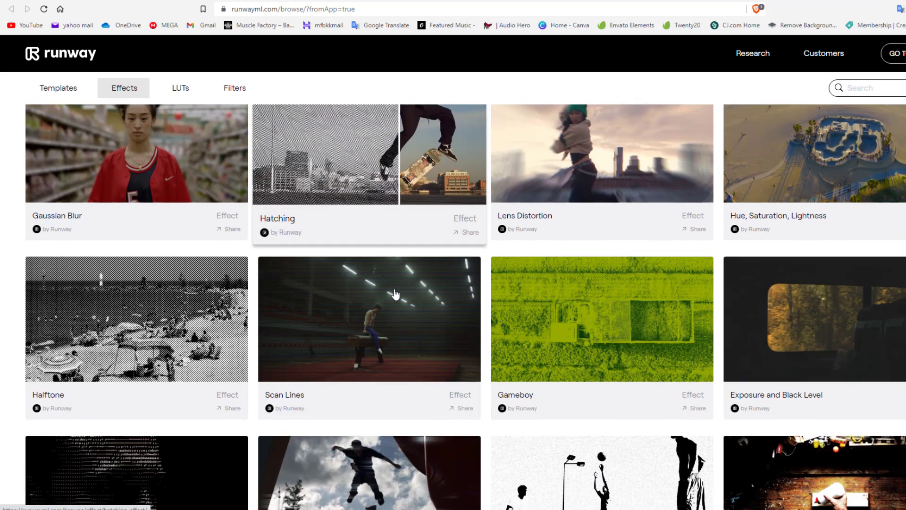
scroll(396, 293, down, 2)
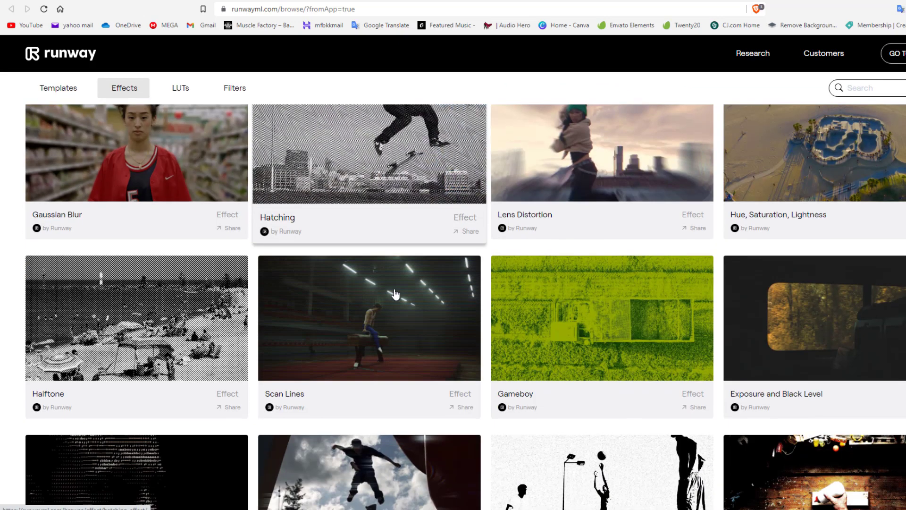